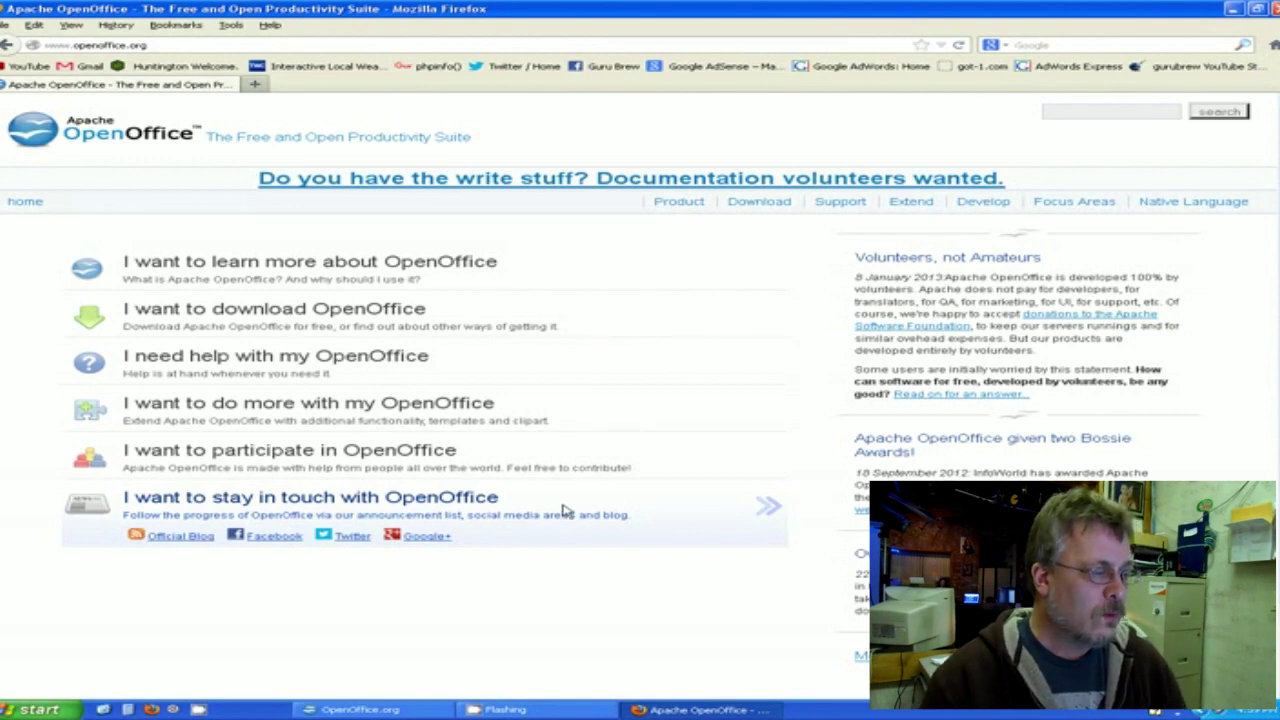
- Bring the OpenOffice Start Center window to the front from the taskbar
{"action": "left_click", "coordinate": [366, 710]}
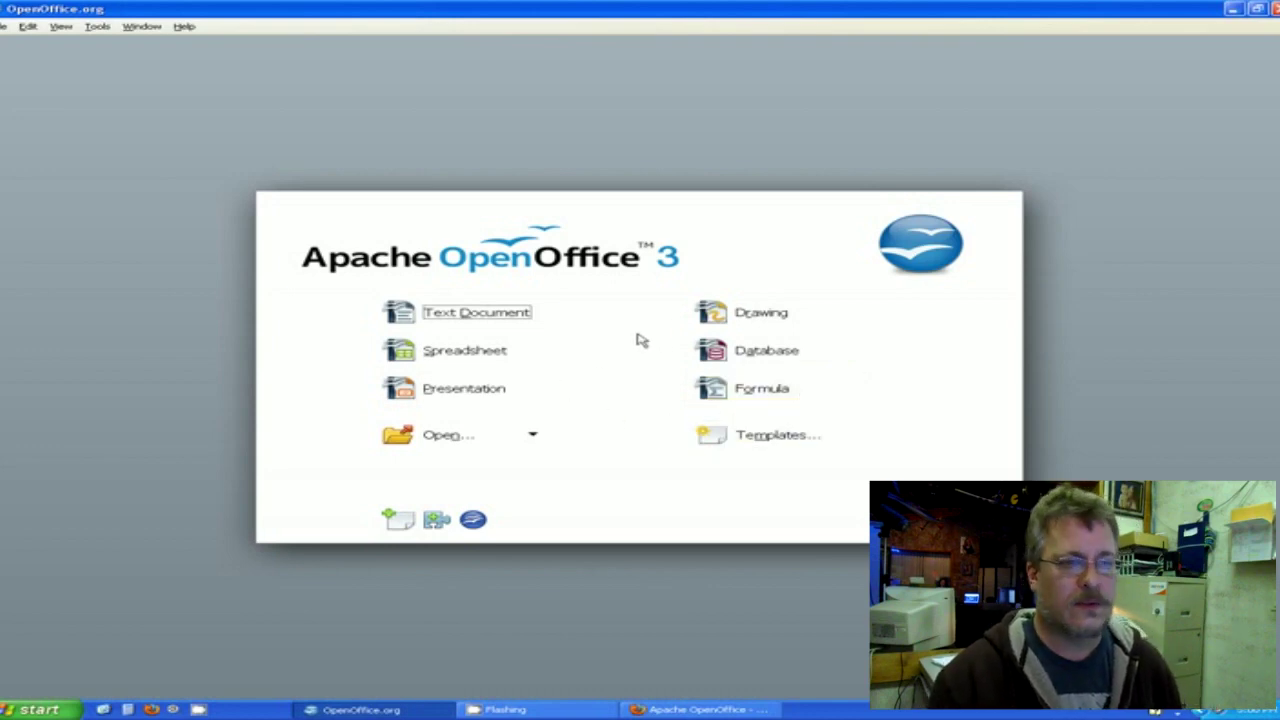
{"action": "left_click", "coordinate": [484, 318]}
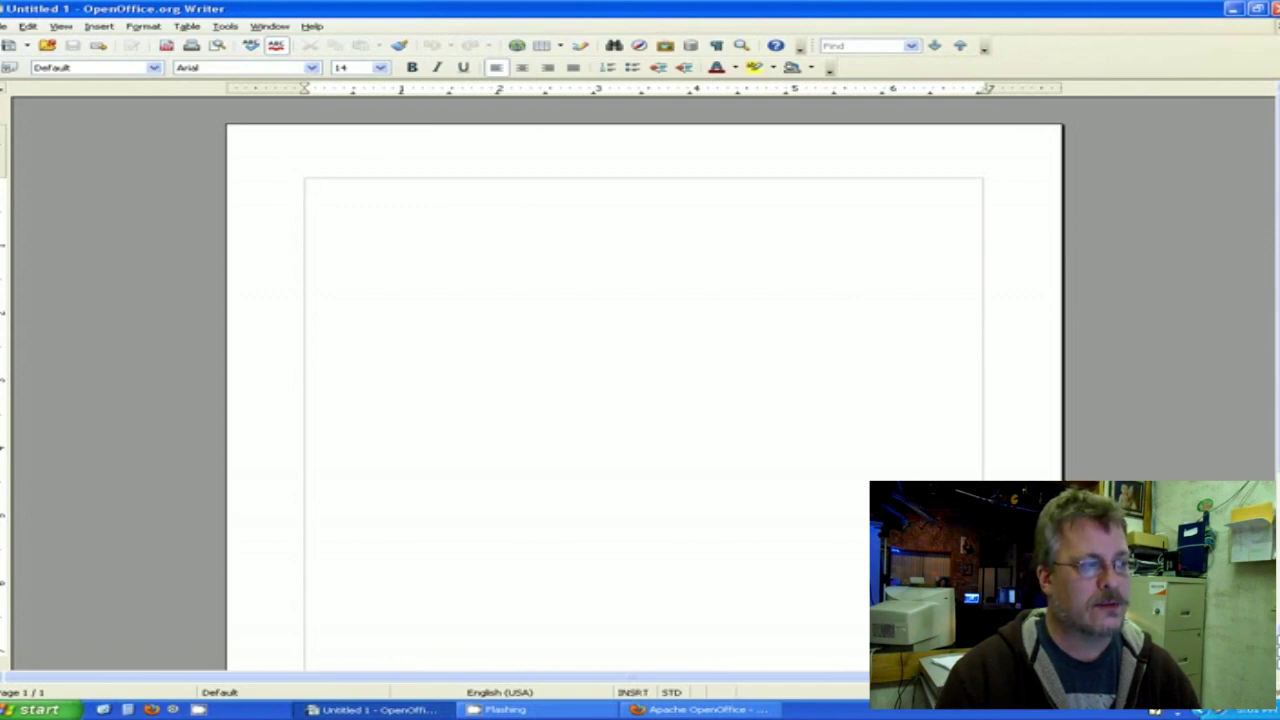
{"action": "left_click", "coordinate": [1272, 28]}
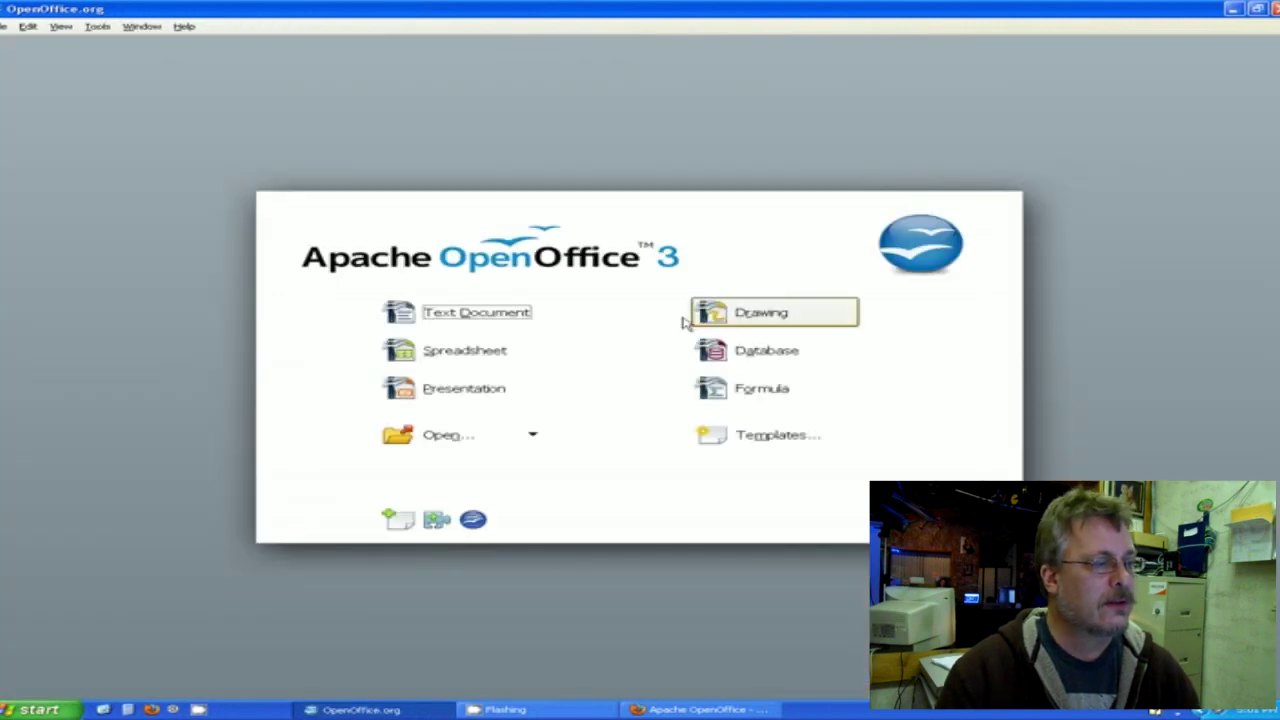
{"action": "left_click", "coordinate": [766, 320]}
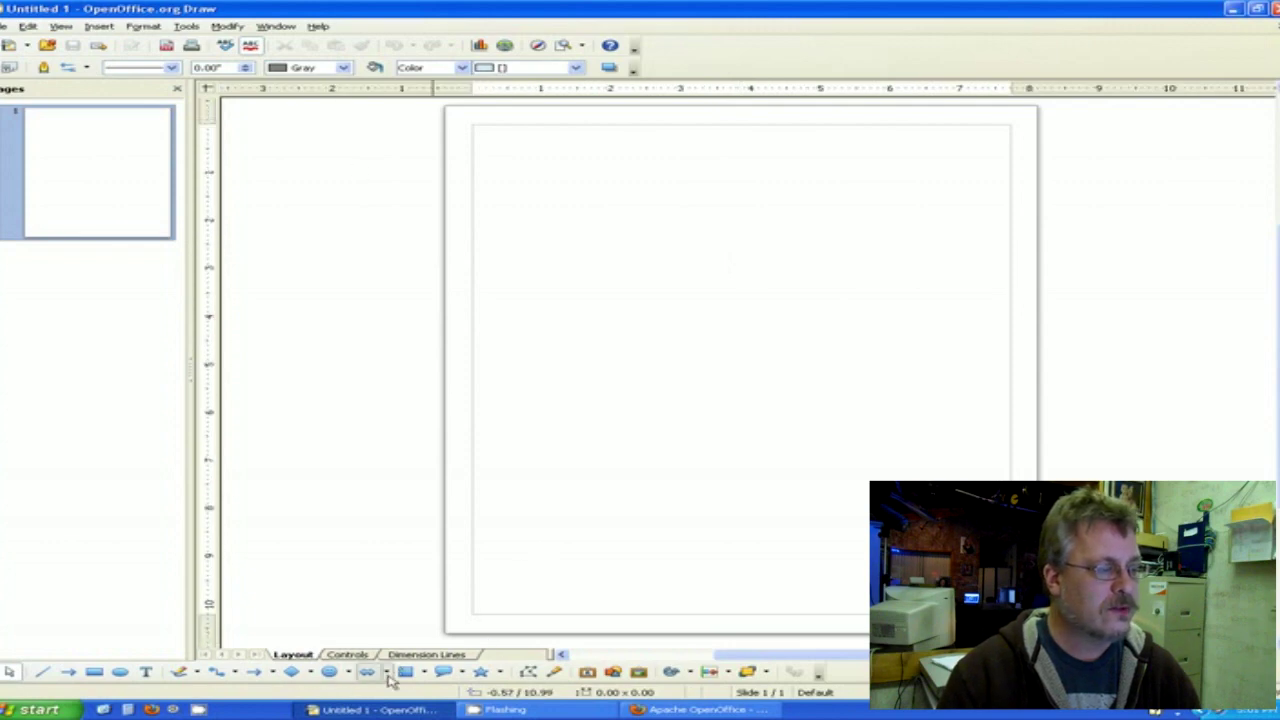
{"action": "left_click", "coordinate": [303, 676]}
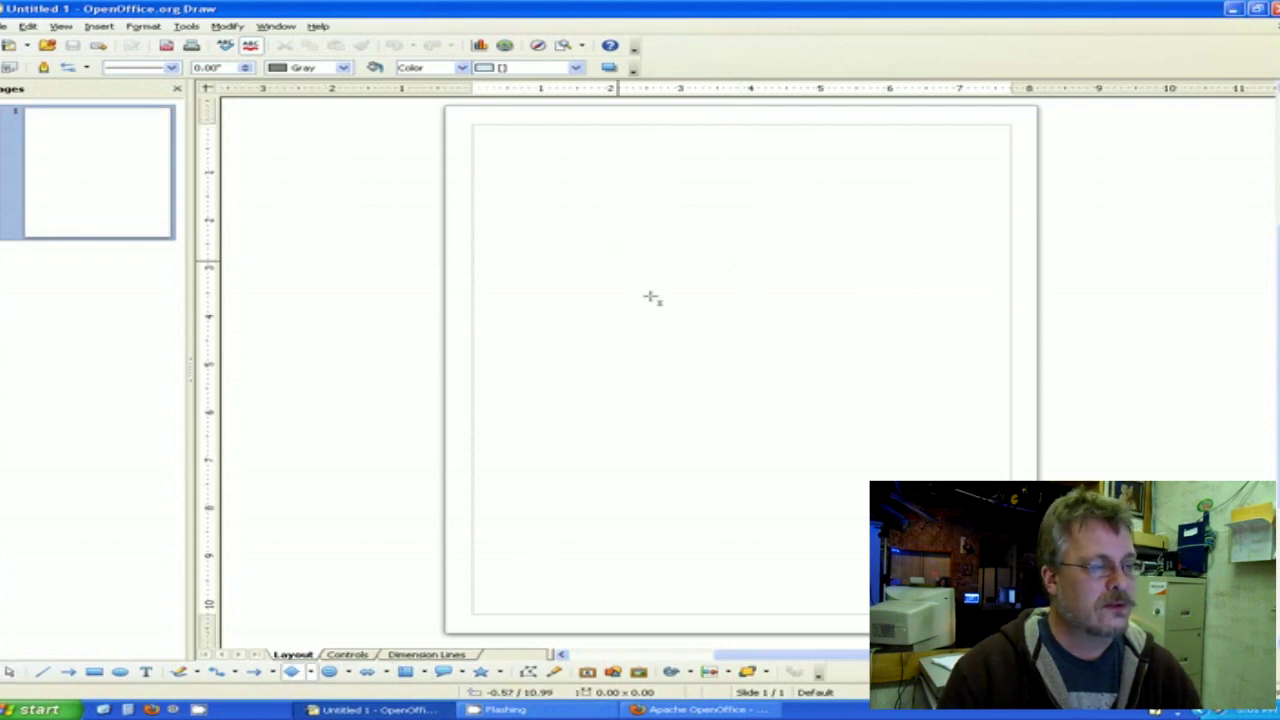
{"action": "left_click_drag", "start_coordinate": [618, 260], "coordinate": [990, 494]}
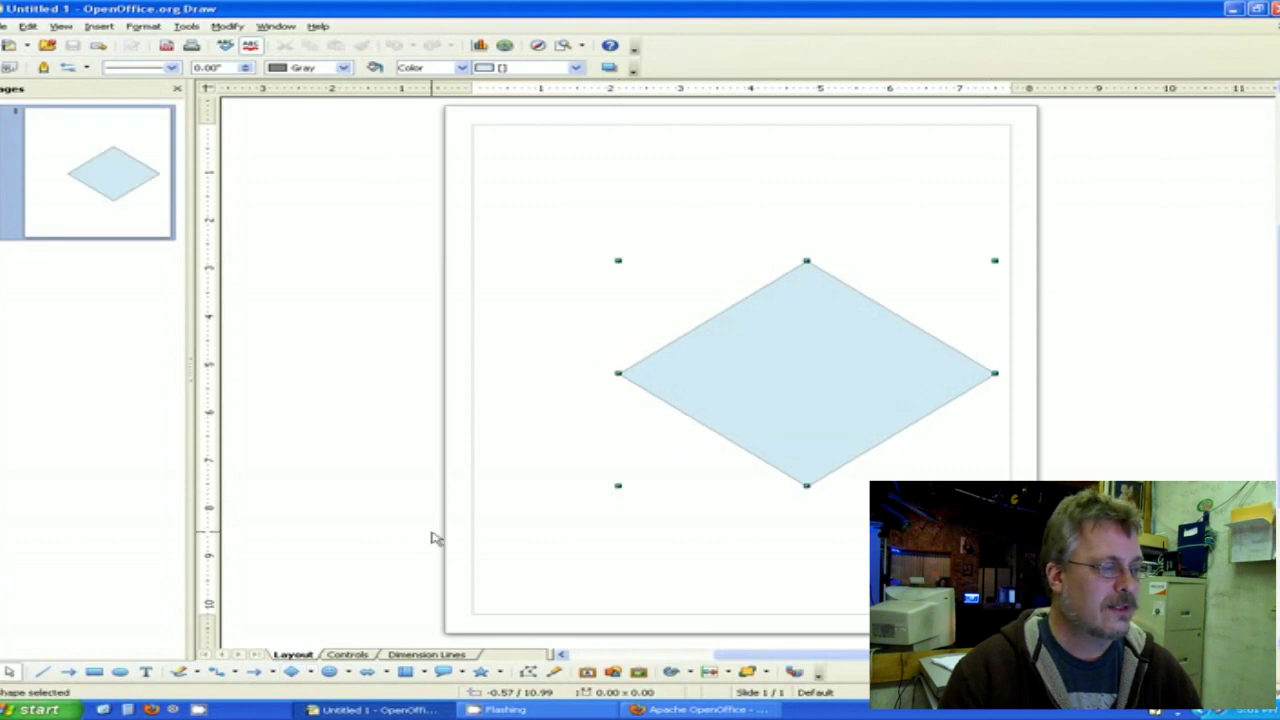
{"action": "mouse_move", "coordinate": [558, 190]}
{"action": "left_mouse_down"}
{"action": "mouse_move", "coordinate": [648, 292]}
{"action": "mouse_move", "coordinate": [785, 386]}
{"action": "left_mouse_up"}
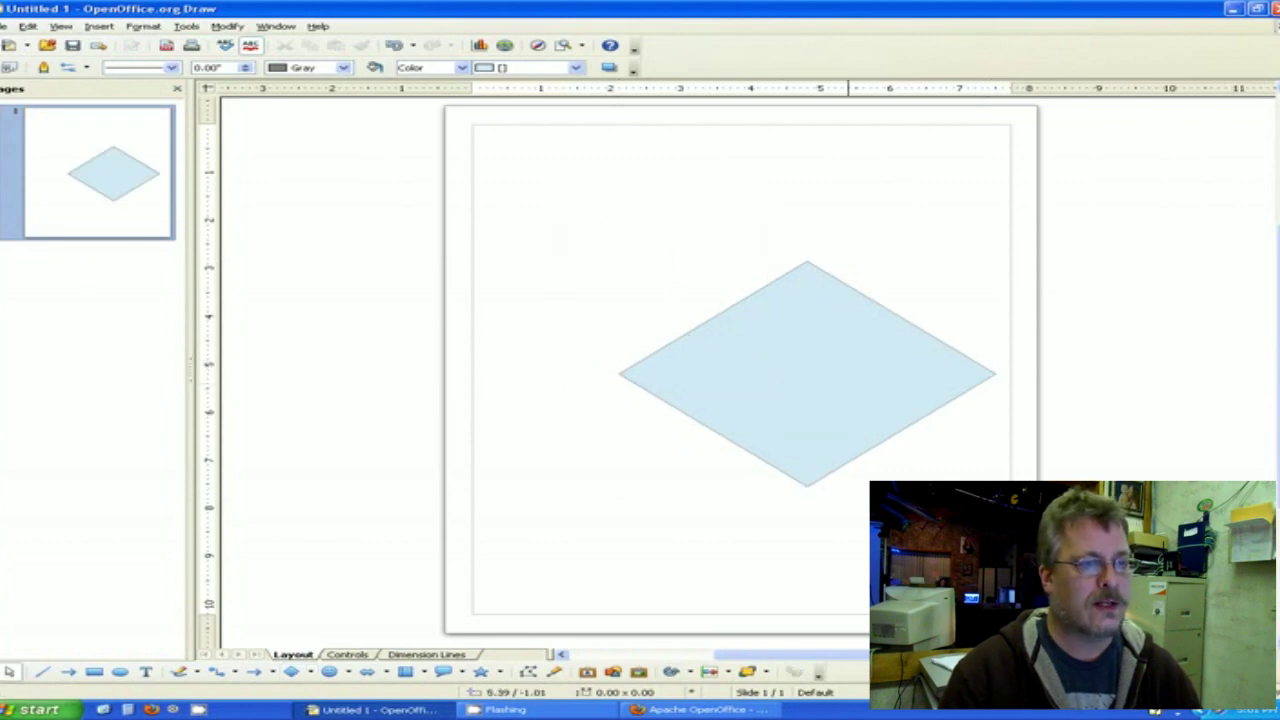
{"action": "left_click", "coordinate": [1273, 8]}
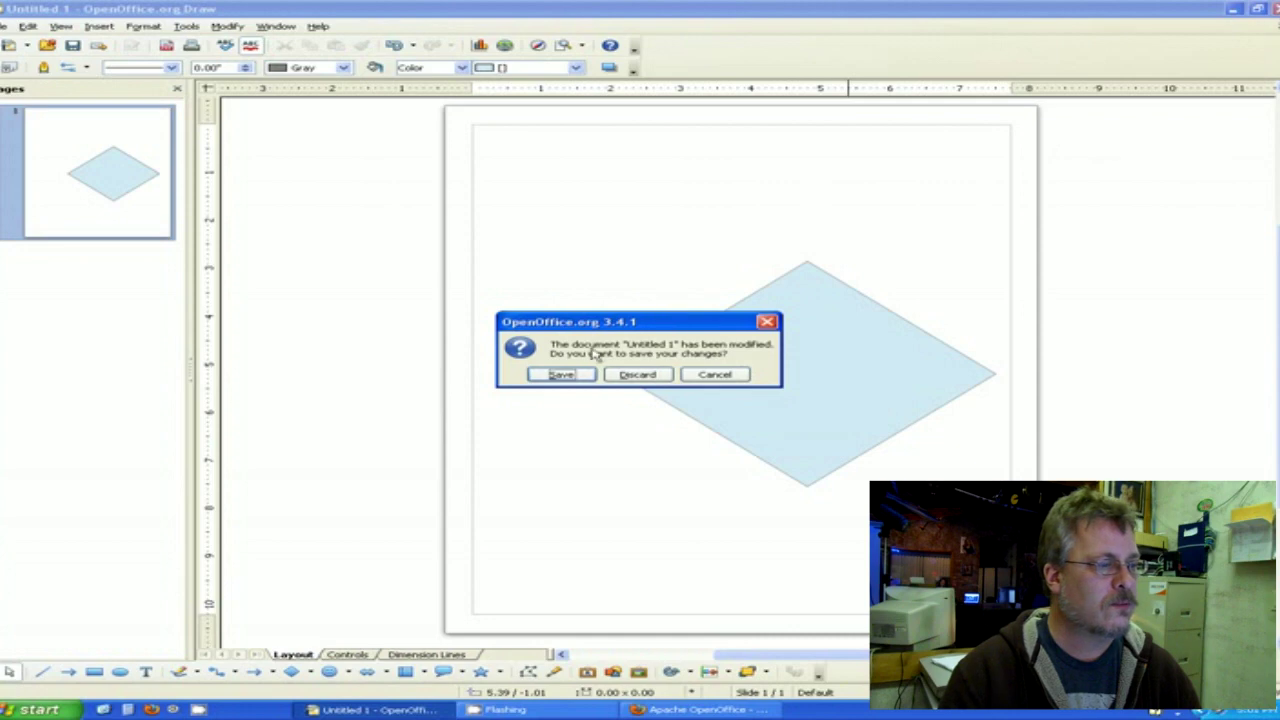
{"action": "left_click", "coordinate": [640, 375]}
- Create a new blank Calc spreadsheet, Untitled 1, from the Start Center
{"action": "left_click", "coordinate": [482, 356]}
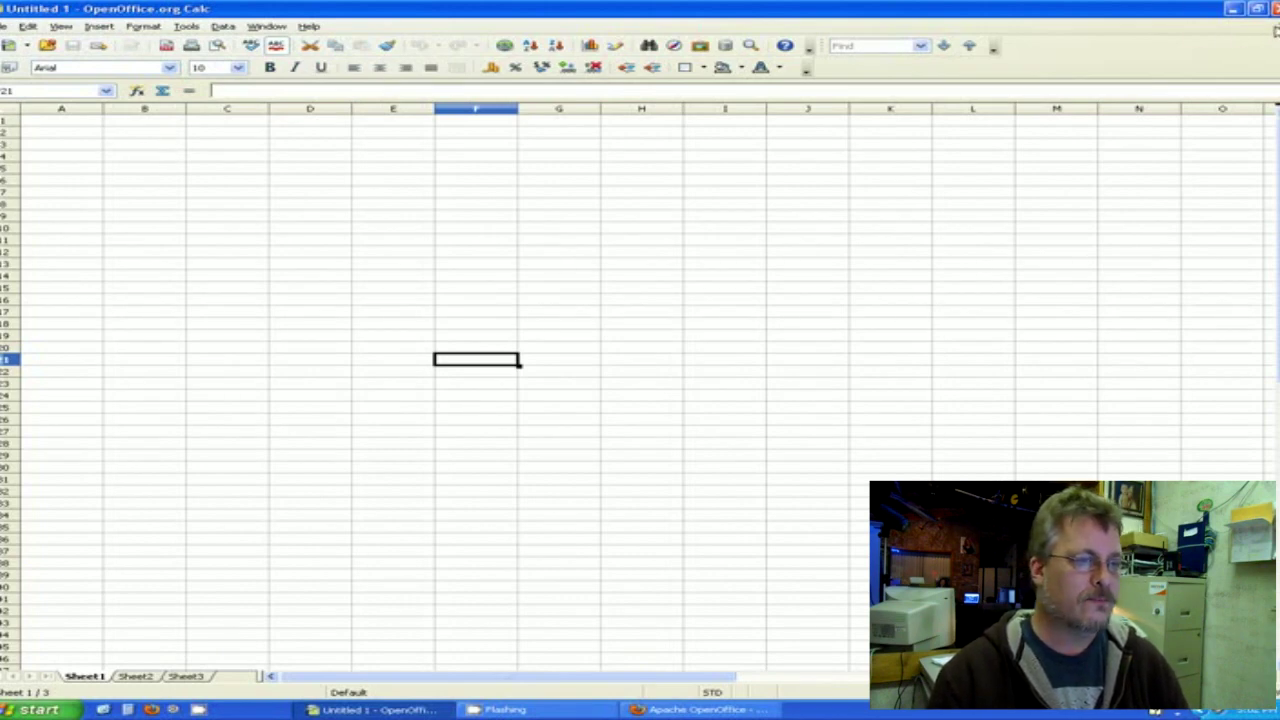
- Close the empty Untitled 1 spreadsheet window, returning to the Start Center
{"action": "left_click", "coordinate": [1276, 30]}
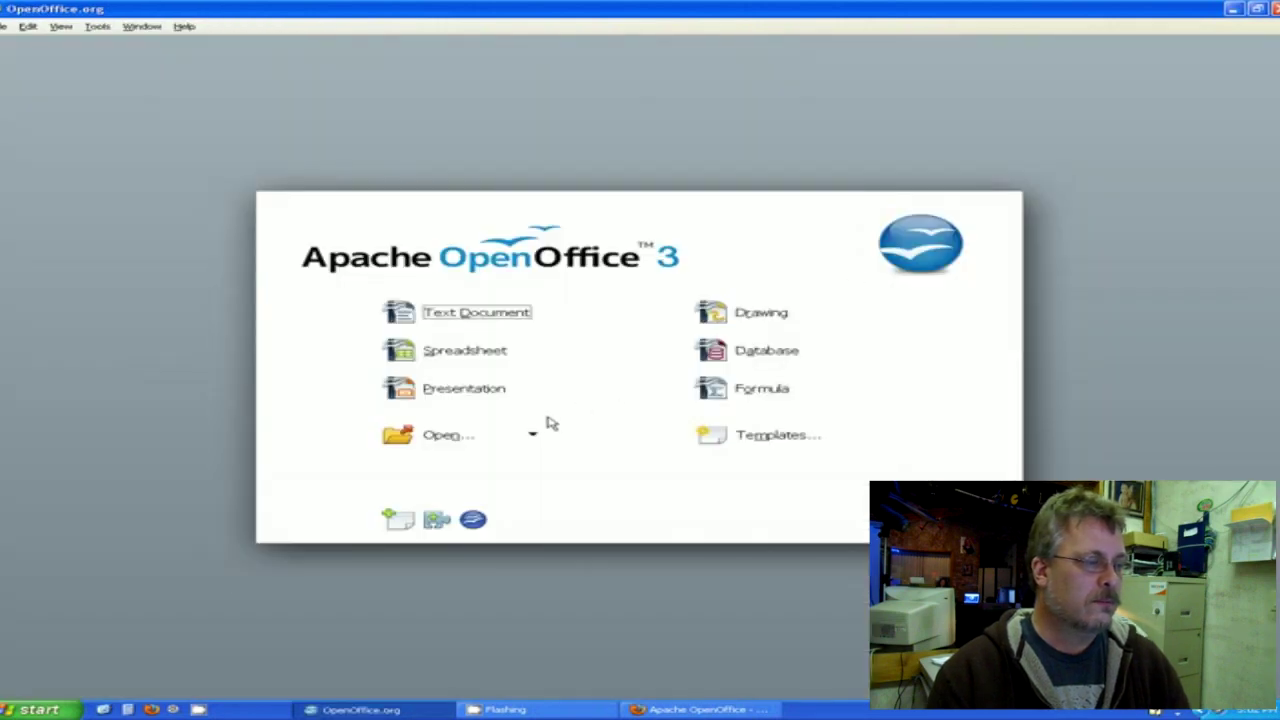